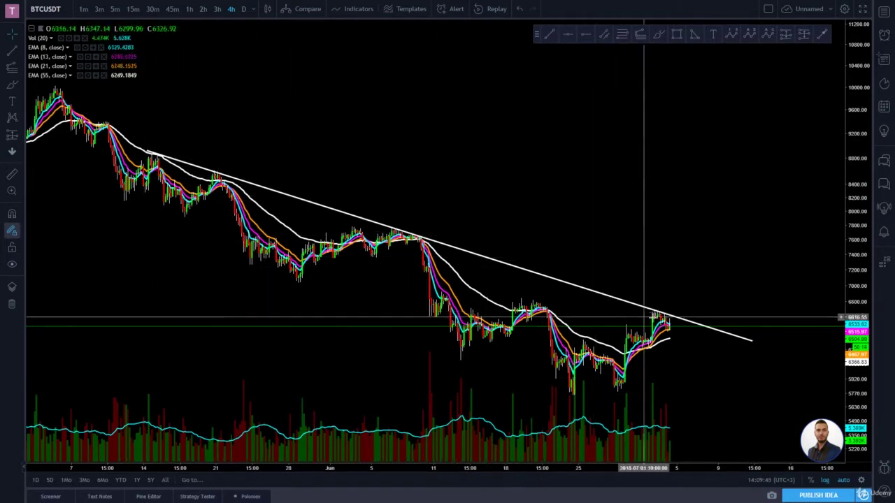
Step: Select the white descending resistance trendline drawn across the lower highs from mid-May to early July
click(406, 234)
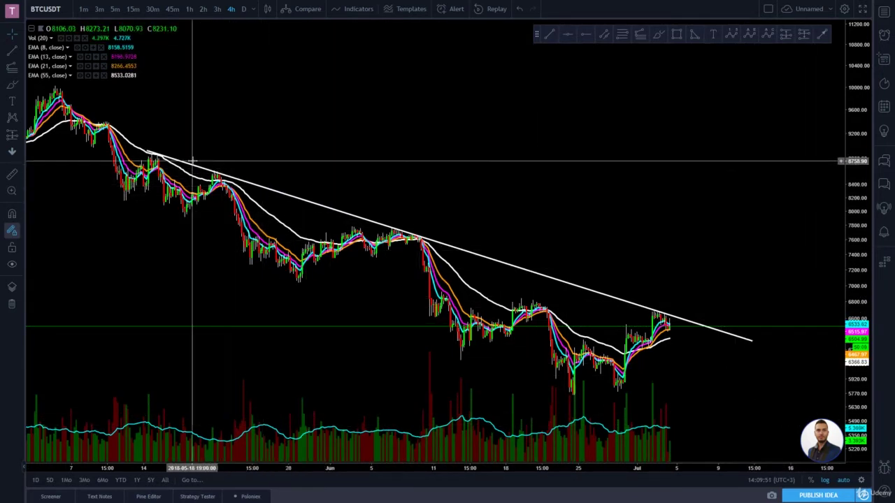
Step: Switch BTCUSDT to 5-minute candles and zoom out to show late June
click(113, 8)
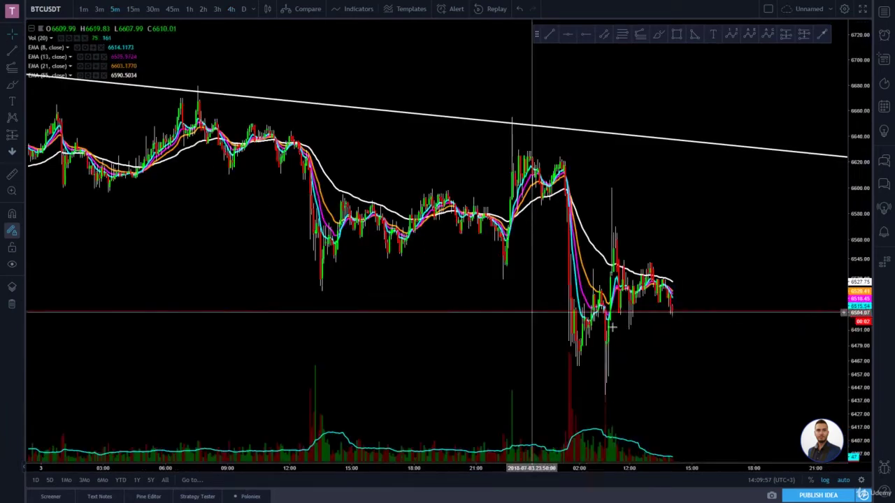
scroll(649, 238, down, 5)
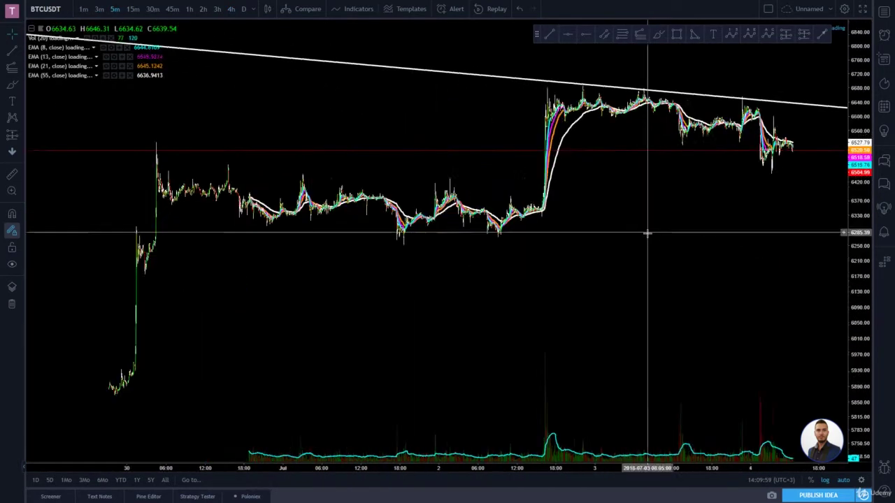
scroll(627, 295, down, 5)
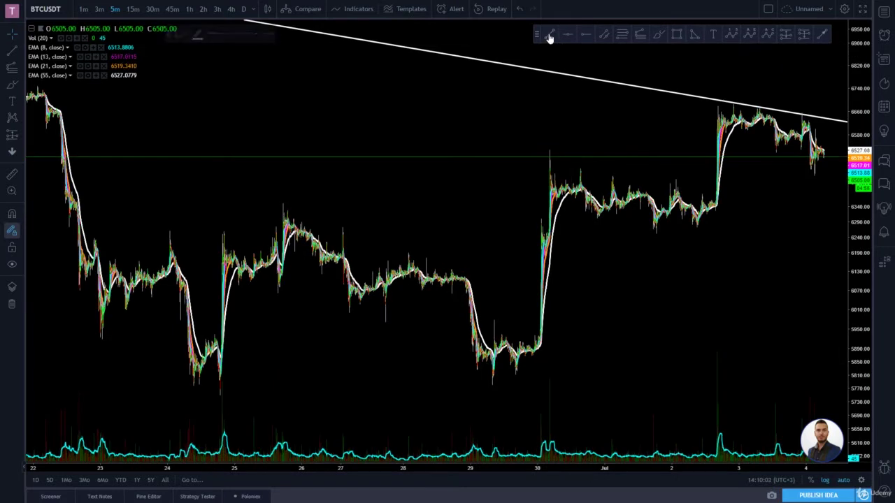
Step: Draw a white support line from the 24 June low beneath the 29 June lows, viewed on 30m
click(190, 384)
click(697, 344)
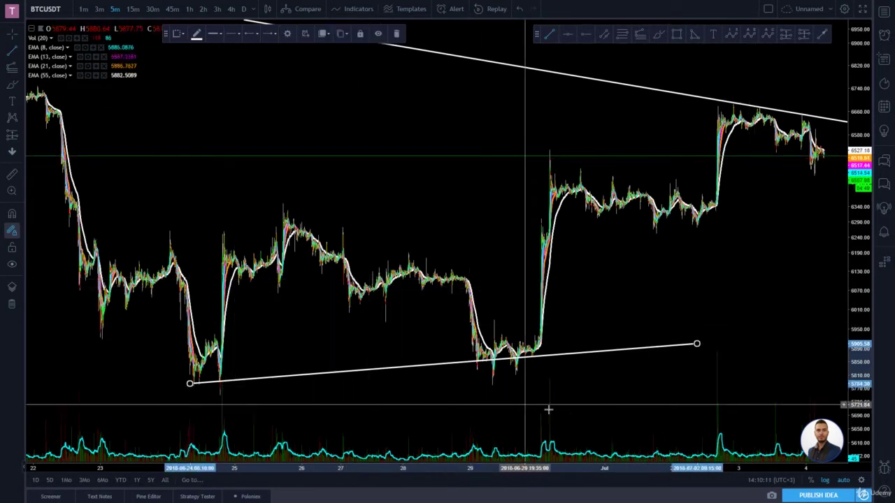
click(459, 214)
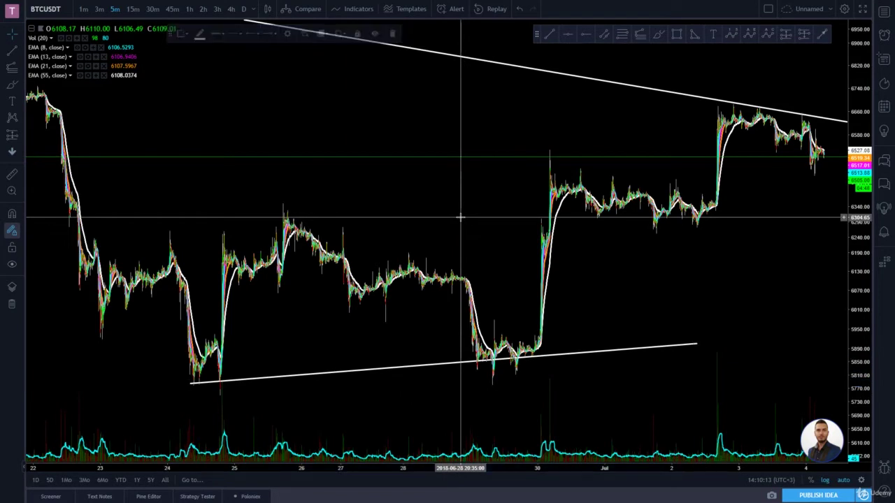
click(152, 11)
Step: Show 3-hour candles and zoom in on the triangle formed by the resistance and support lines
scroll(700, 172, up, 5)
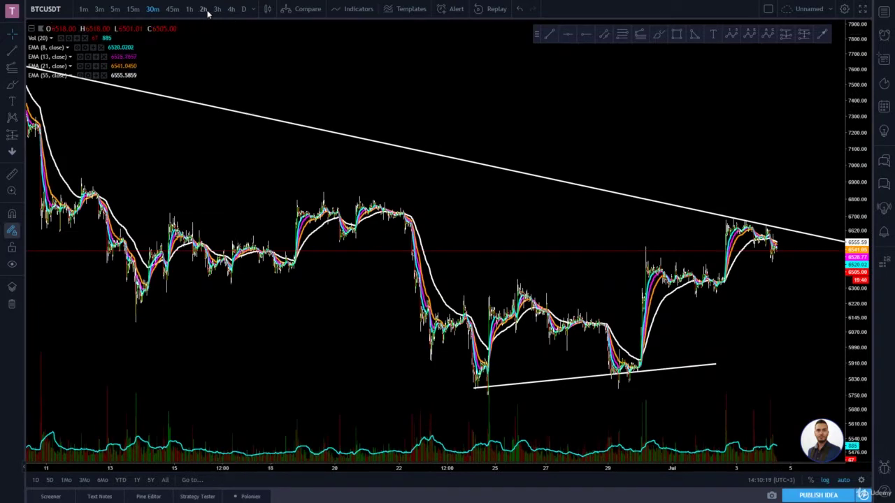
click(217, 9)
scroll(633, 174, up, 5)
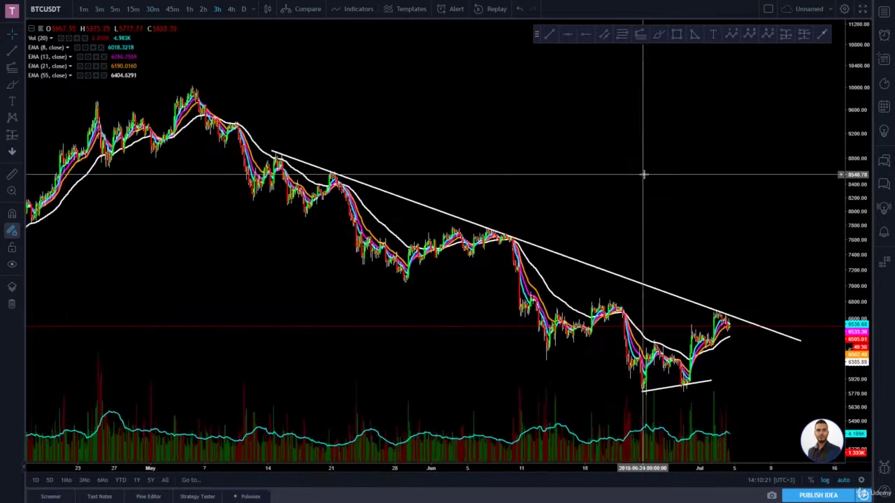
scroll(637, 176, up, 2)
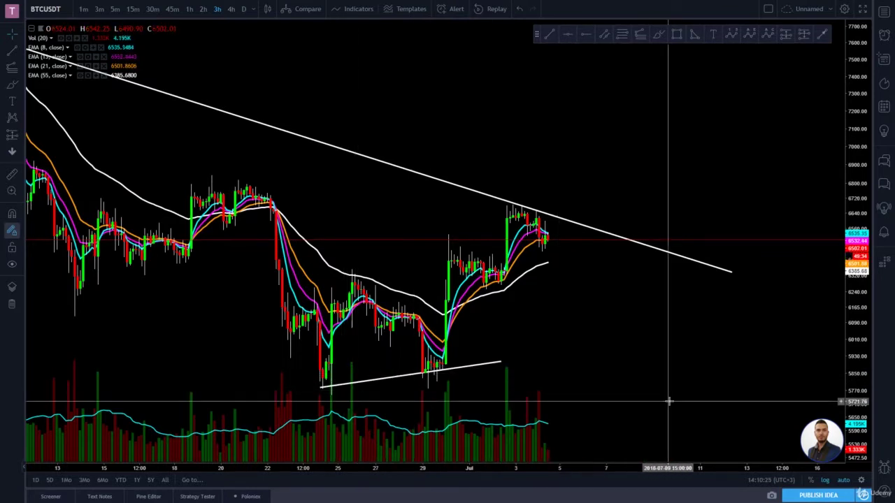
scroll(655, 393, up, 1)
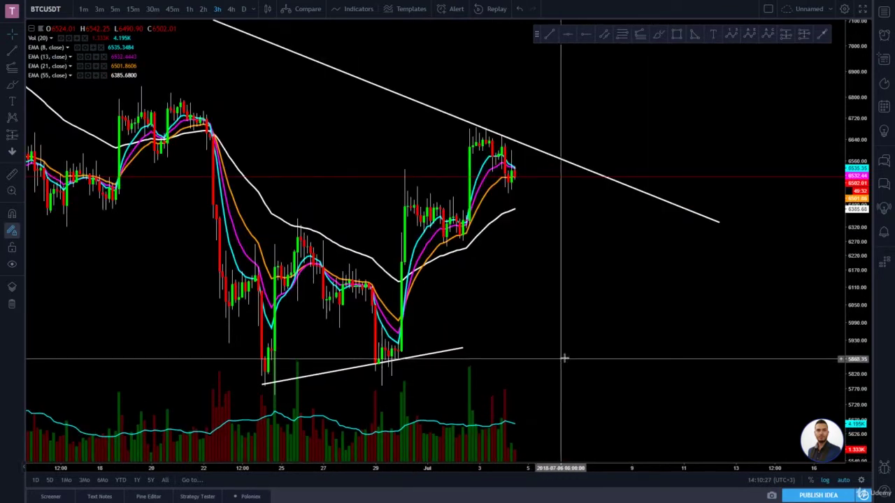
scroll(605, 349, up, 1)
scroll(605, 350, up, 1)
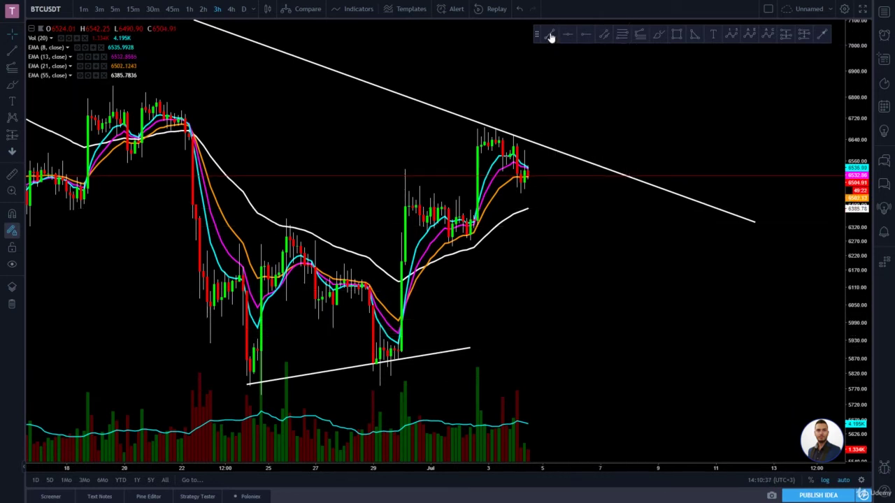
Step: Draw a red support line from just below the 24 June low to about 4 July
click(260, 395)
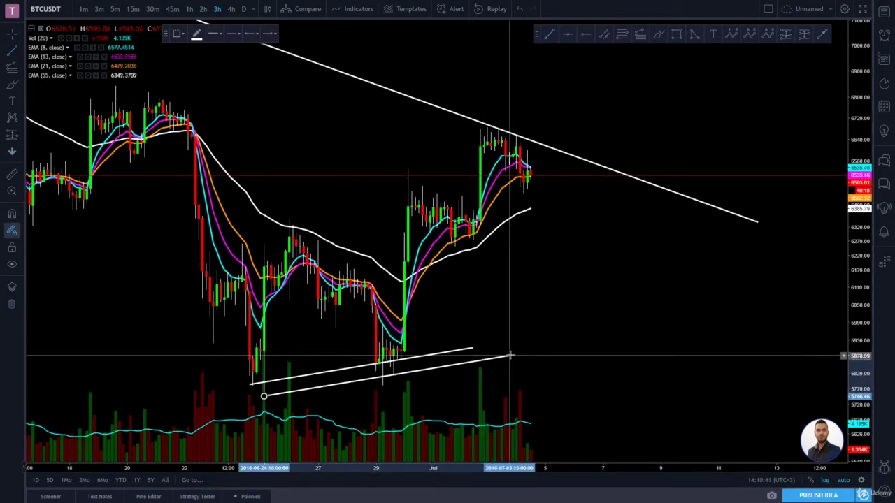
click(523, 354)
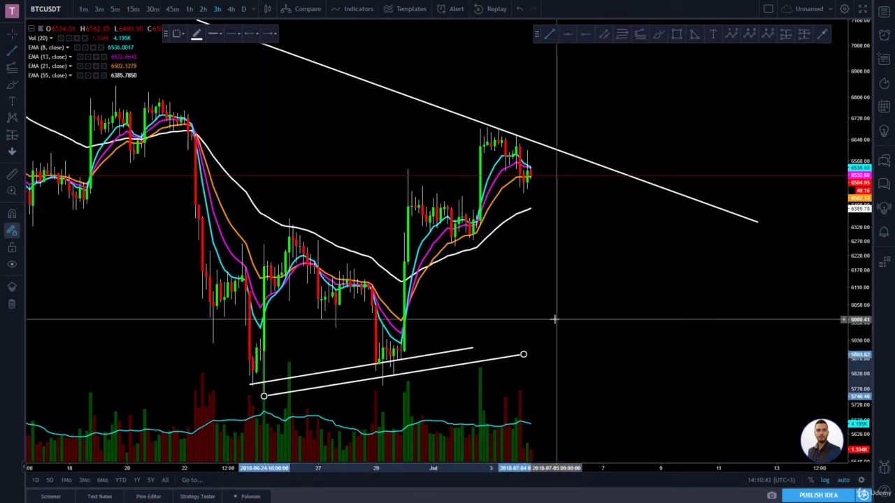
drag(264, 397, 257, 400)
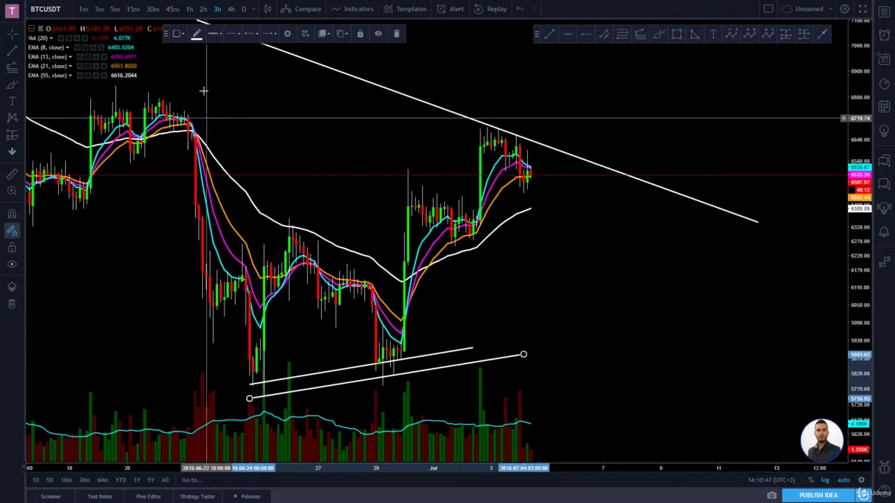
click(196, 34)
click(204, 60)
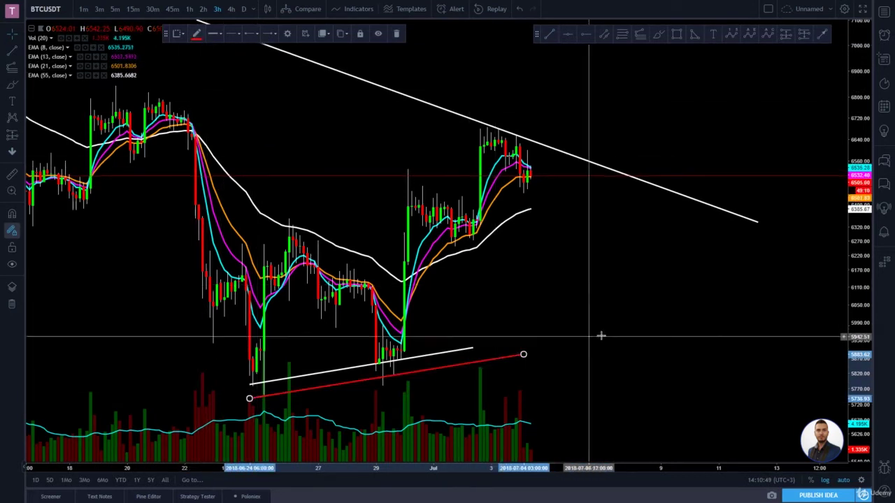
Step: Deselect the red line, dismiss the context menu, and briefly select then deselect the white support line
right_click(606, 290)
click(336, 401)
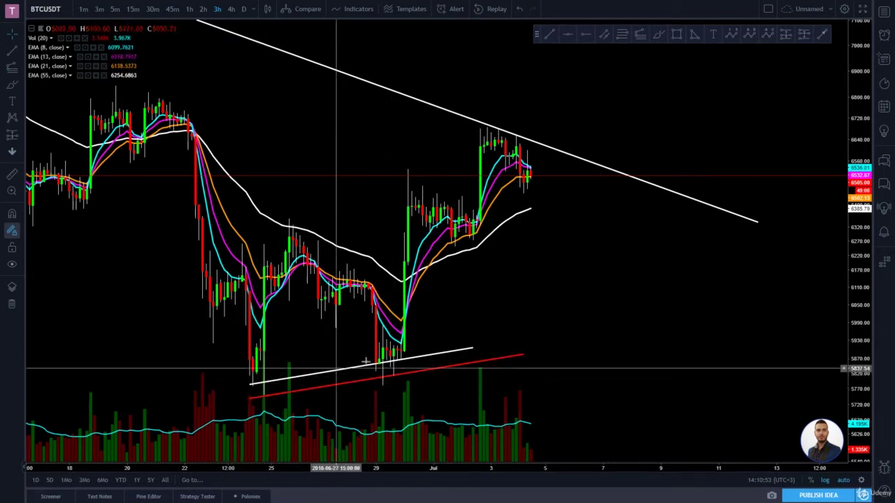
click(405, 362)
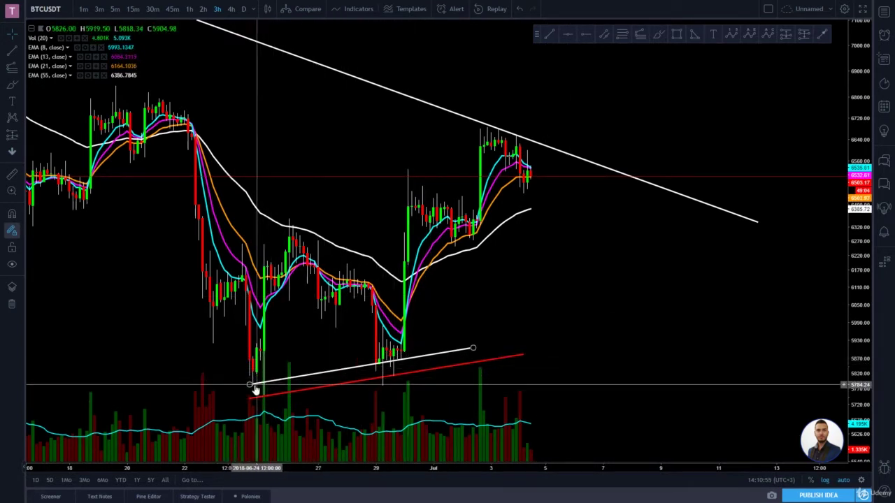
click(661, 356)
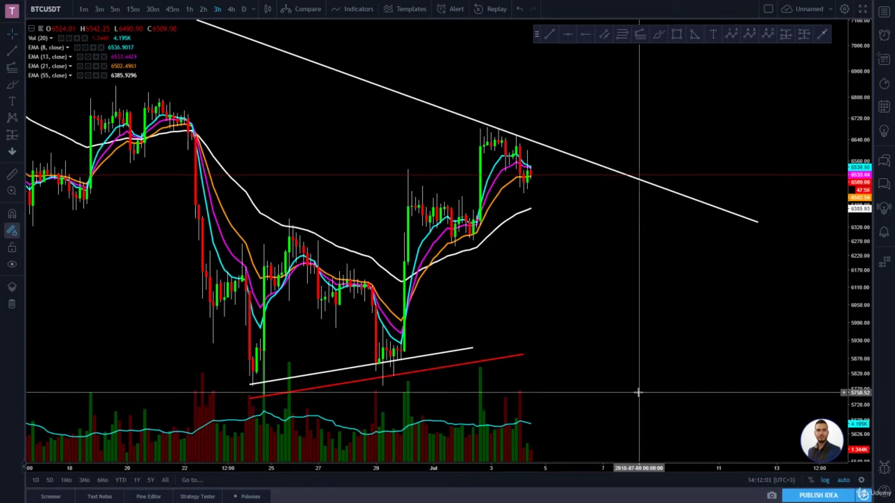
Step: Zoom out, switch to 5-minute candles, and zoom out further
scroll(675, 374, down, 3)
scroll(690, 375, down, 1)
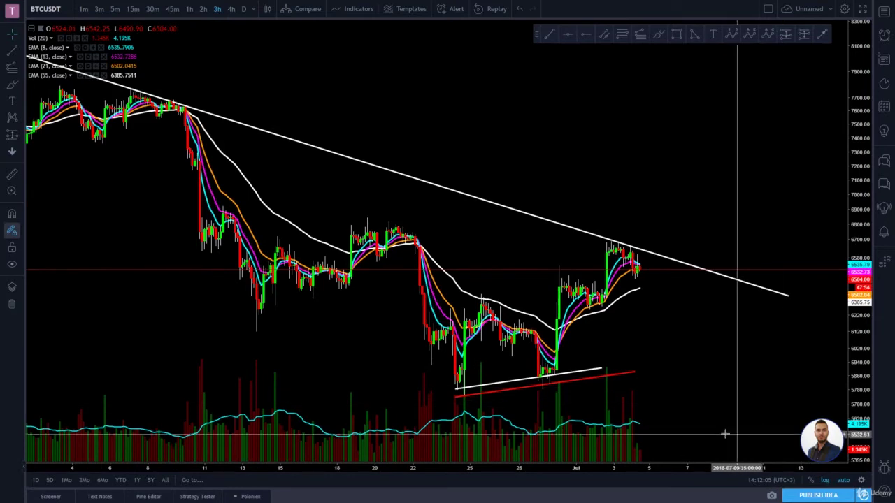
click(115, 8)
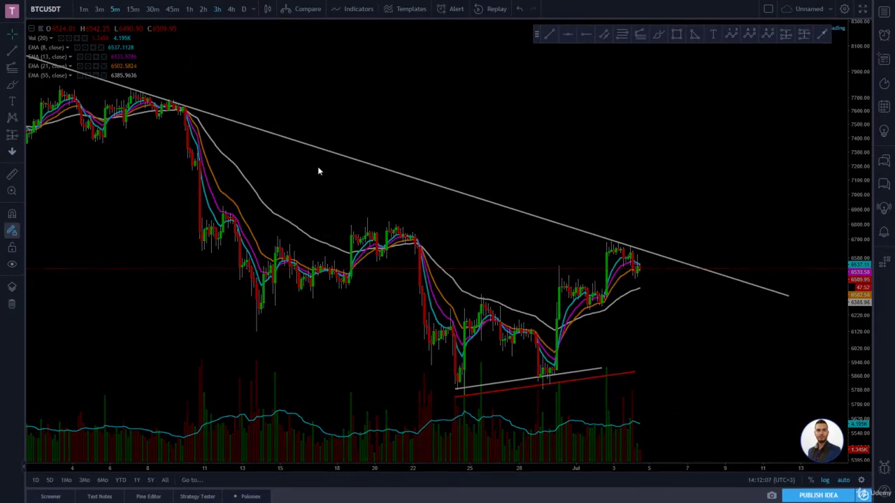
scroll(677, 240, down, 5)
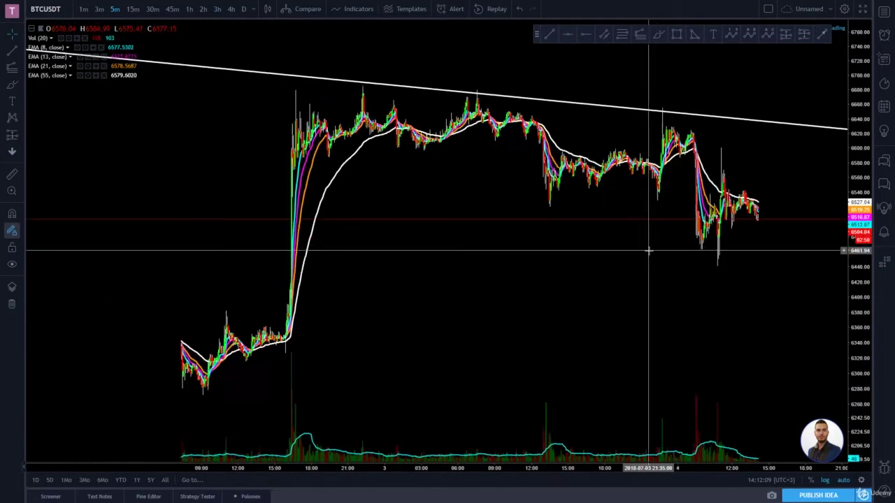
scroll(344, 216, down, 5)
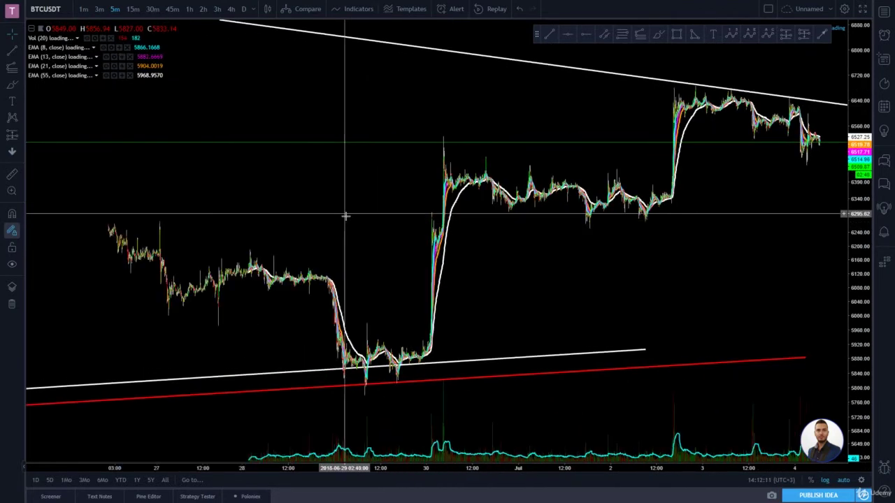
Step: Switch to 1-hour candles, zoom in, and pan to leave space right of the last bar
click(189, 9)
scroll(674, 173, up, 5)
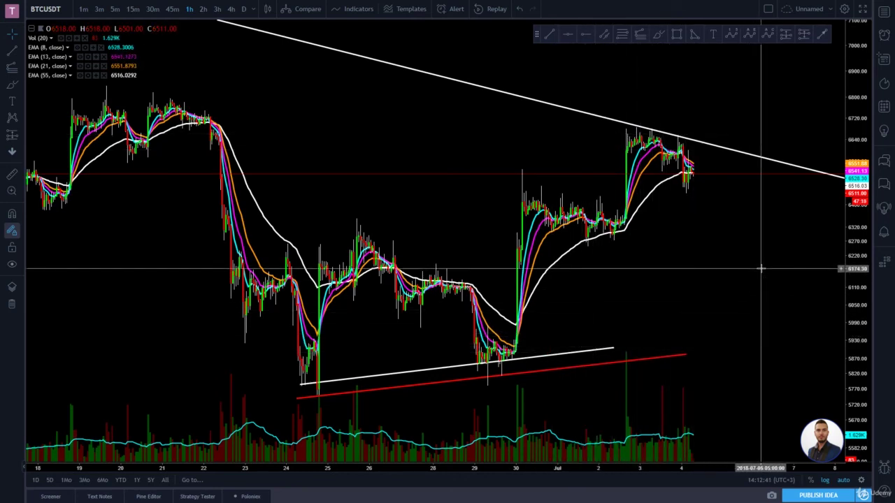
drag(751, 272, 674, 270)
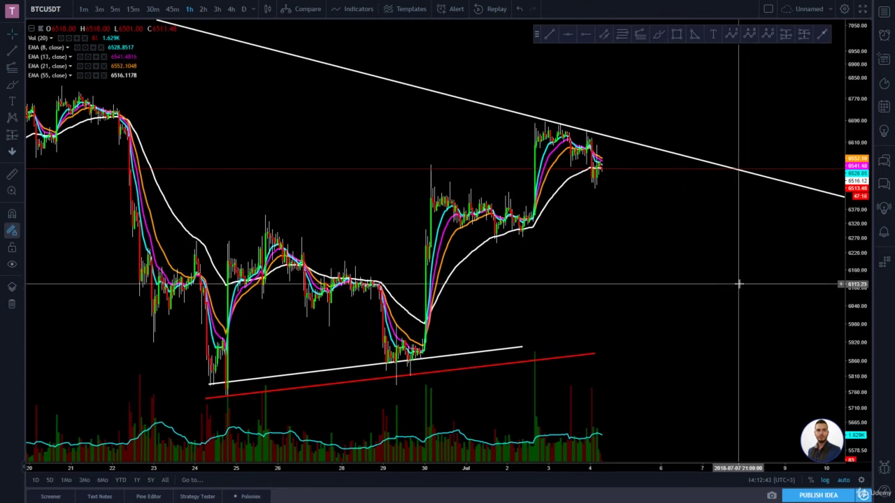